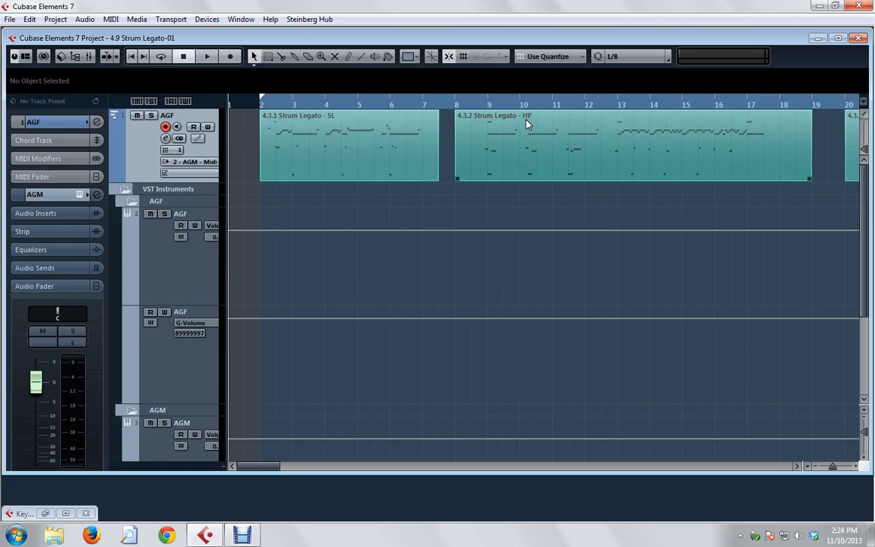
Look over the AGF track's parts and play the 4.3.1 Strum Legato - SL part from bar 2.
{"action": "left_click_drag", "start_coordinate": [271, 466], "coordinate": [296, 472]}
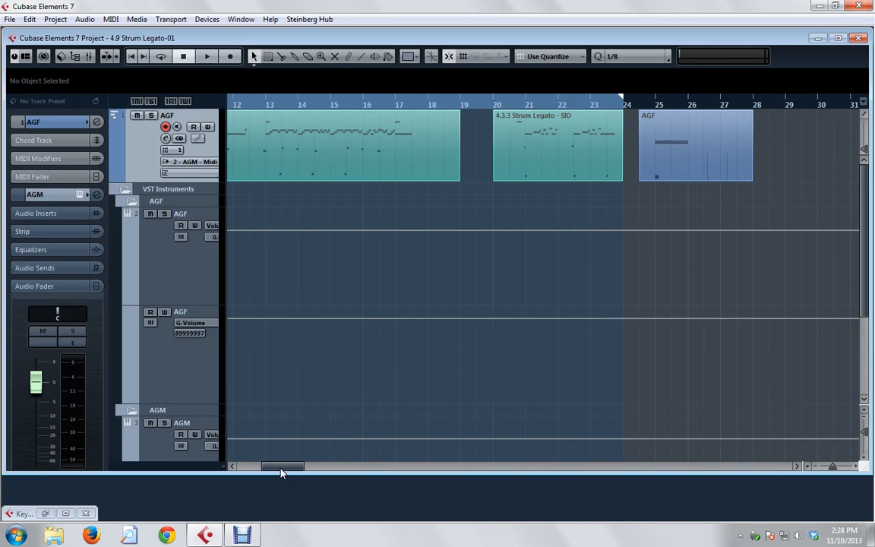
{"action": "left_click_drag", "start_coordinate": [281, 473], "coordinate": [256, 473]}
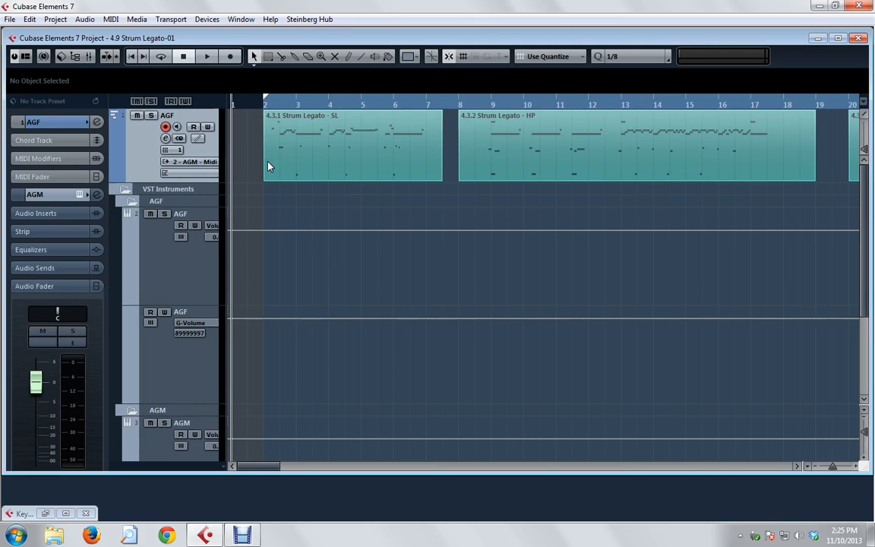
{"action": "left_click", "coordinate": [265, 110]}
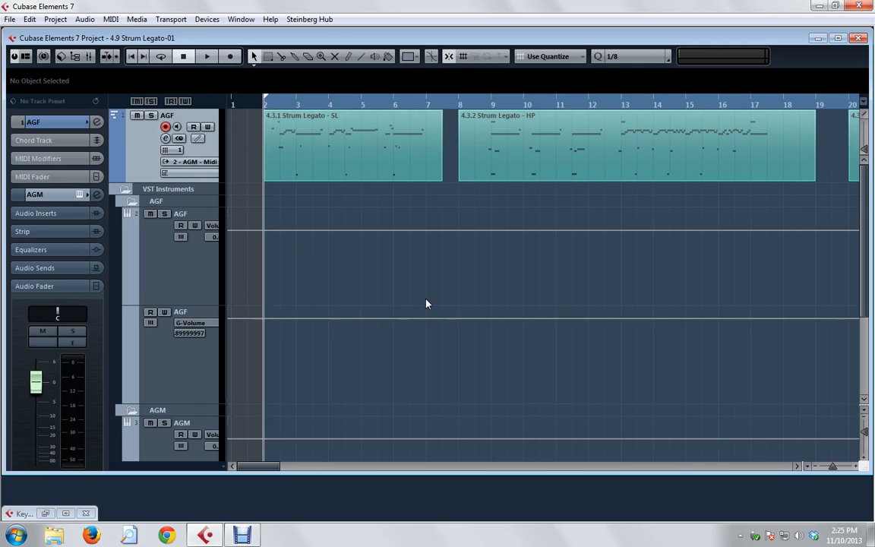
{"action": "key", "text": "space"}
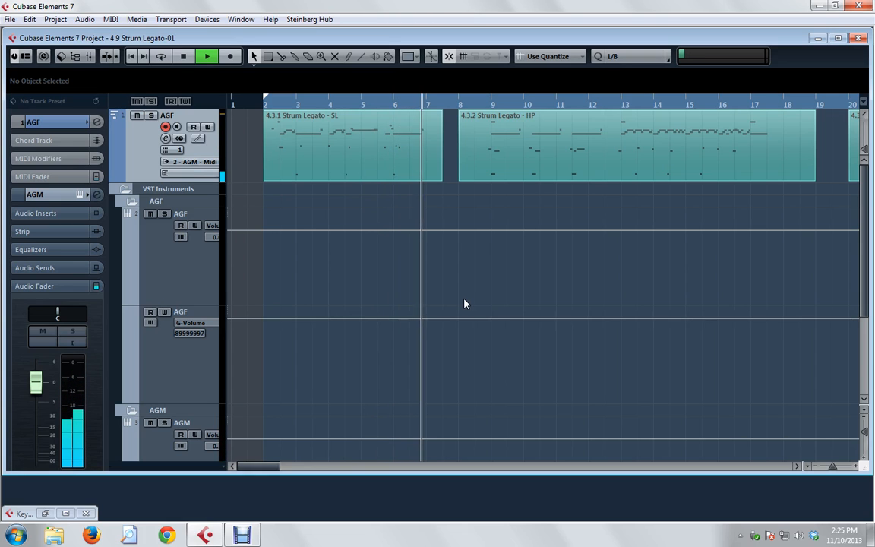
{"action": "key", "text": "space"}
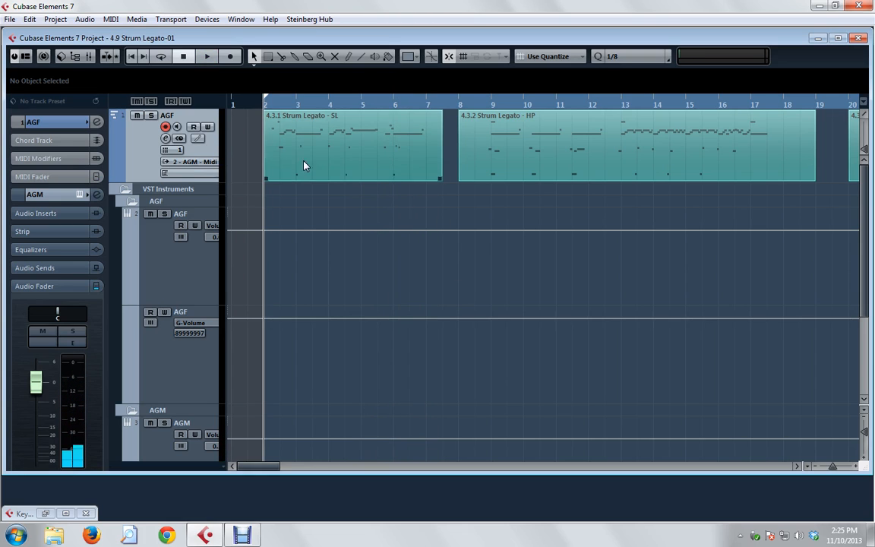
Open the 4.3.1 Strum Legato - SL part in the Key Editor and inspect its C#5 and F4 notes and their velocities.
{"action": "double_click", "coordinate": [303, 166]}
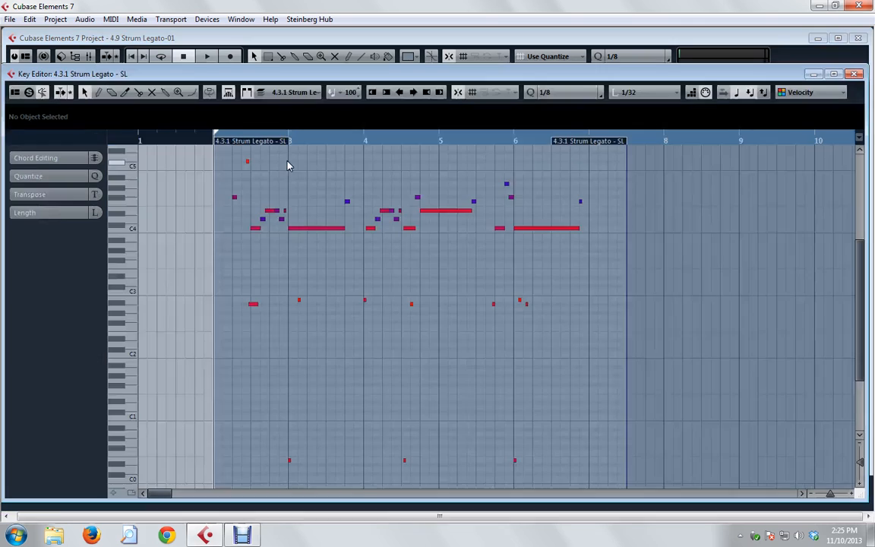
{"action": "left_click", "coordinate": [247, 162]}
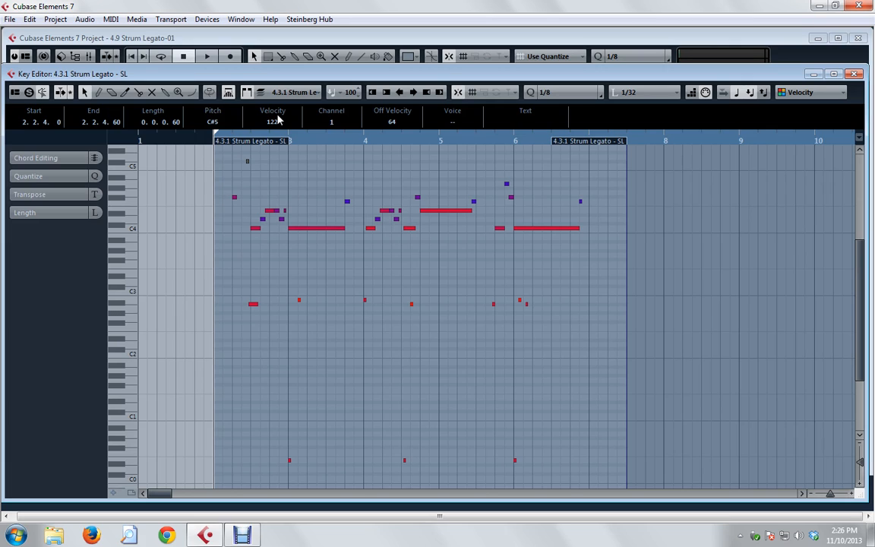
{"action": "left_click", "coordinate": [234, 198]}
{"action": "left_click_drag", "start_coordinate": [339, 228], "coordinate": [345, 229]}
{"action": "left_click", "coordinate": [347, 202]}
{"action": "double_click", "coordinate": [299, 299]}
Play the 4.3.1 Strum Legato - SL notes in the Key Editor and minimize the editor.
{"action": "key", "text": "space"}
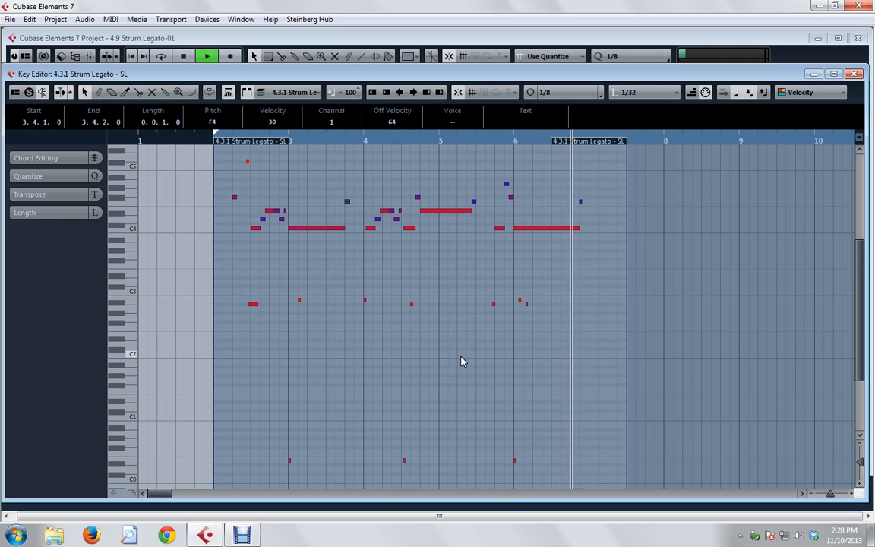
{"action": "key", "text": "space"}
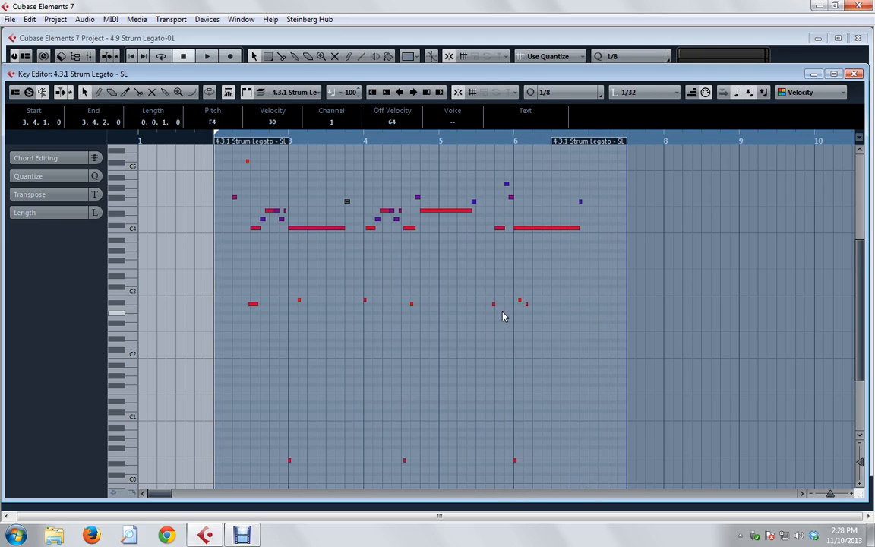
{"action": "left_click", "coordinate": [812, 73]}
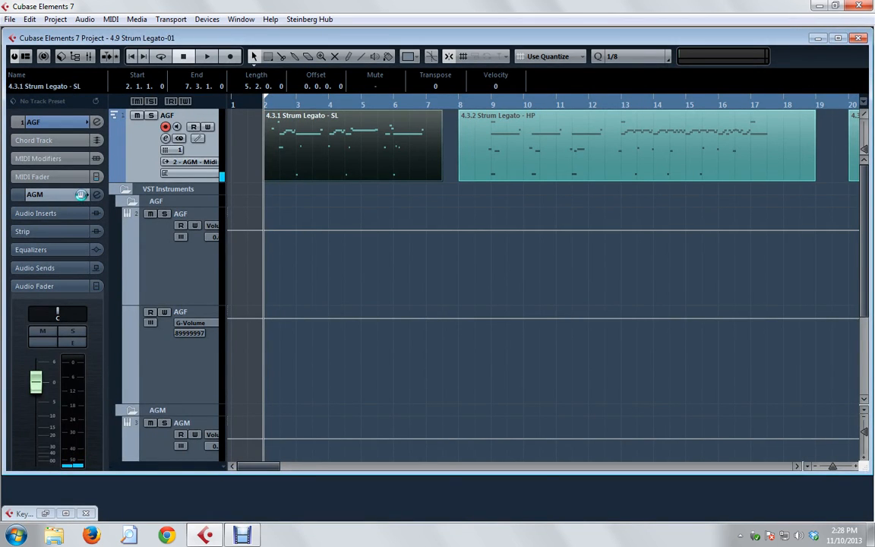
Show the AGM instrument's Strummer page during playback of the SL part, and close the instrument window.
{"action": "left_click", "coordinate": [81, 194]}
{"action": "left_click", "coordinate": [142, 150]}
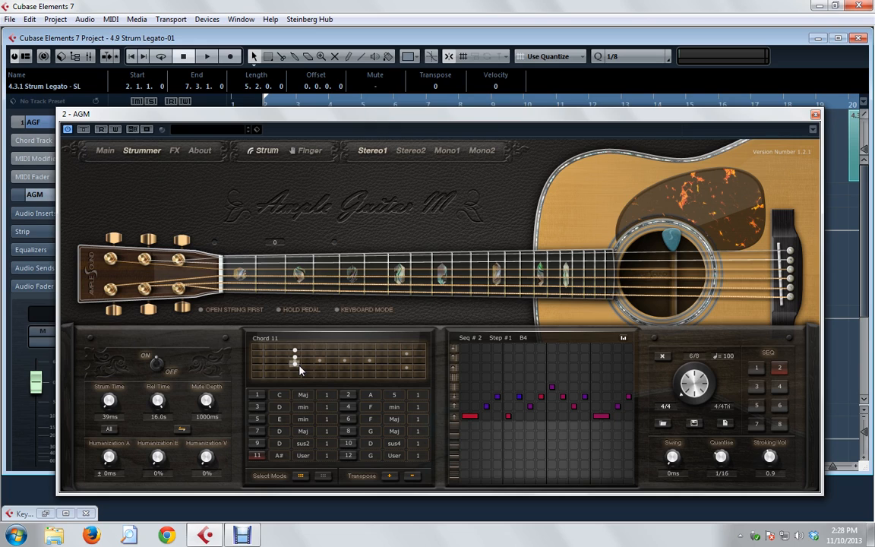
{"action": "key", "text": "space"}
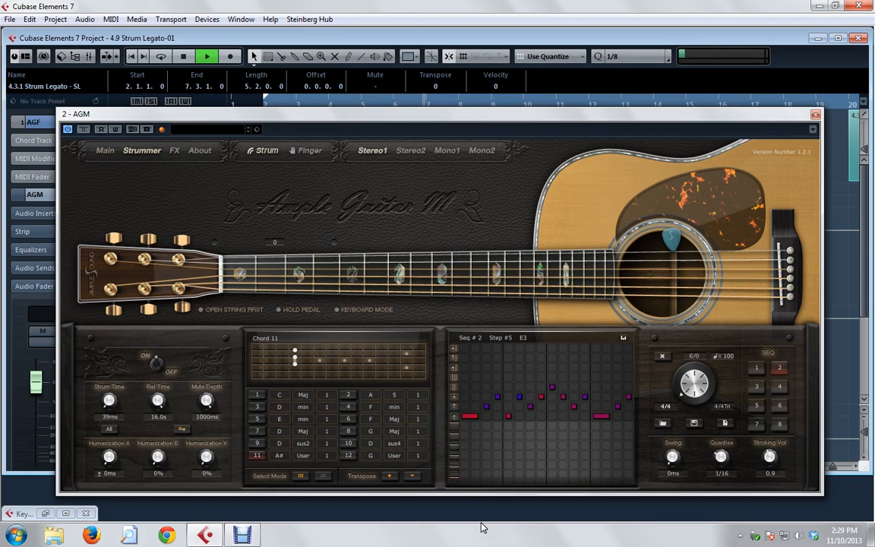
{"action": "key", "text": "space"}
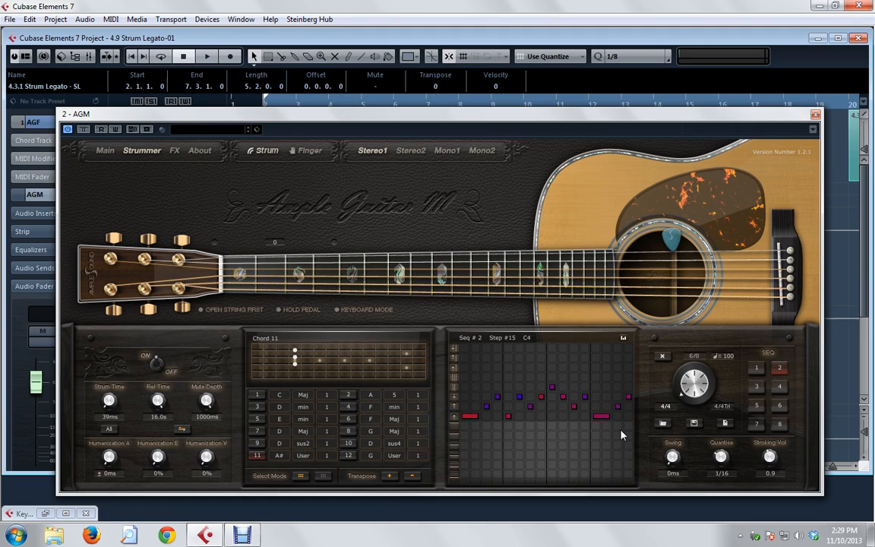
{"action": "left_click", "coordinate": [815, 114]}
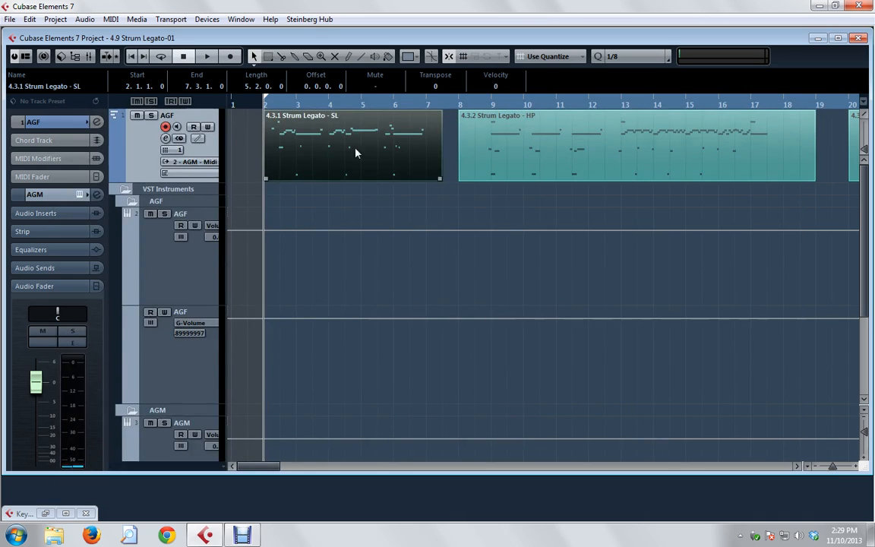
Open the 4.3.2 Strum Legato - HP part in the Key Editor, inspect the F4 note before bar 10, and play the opening bars.
{"action": "double_click", "coordinate": [285, 149]}
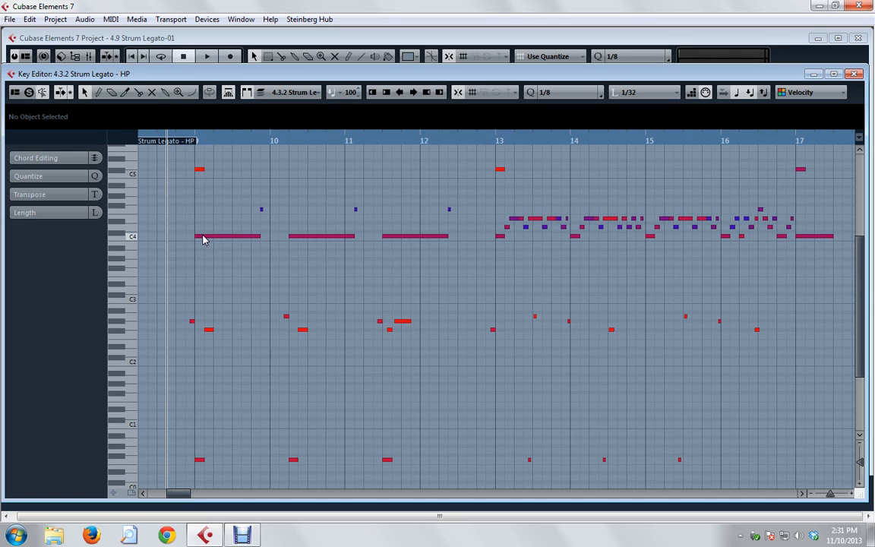
{"action": "left_click", "coordinate": [261, 210]}
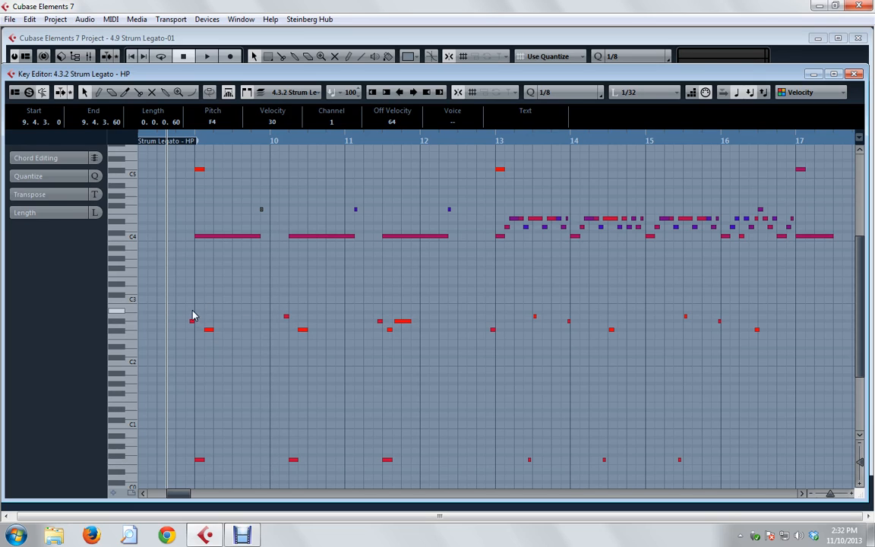
{"action": "left_click", "coordinate": [261, 209]}
{"action": "key", "text": "space"}
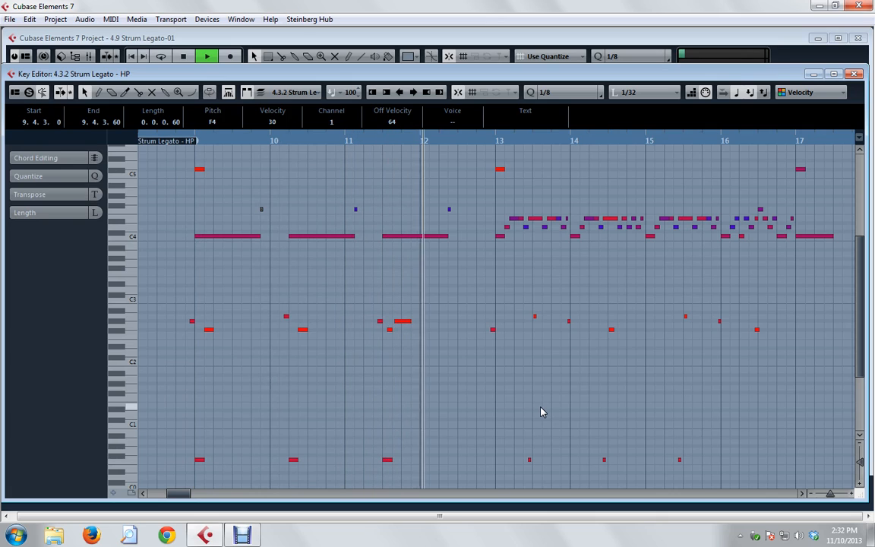
{"action": "key", "text": "space"}
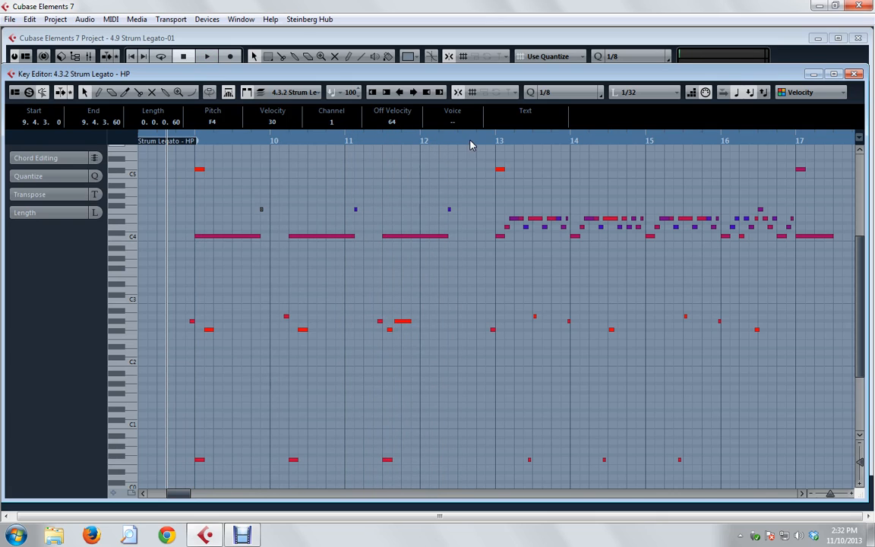
Inspect the C#5 notes at bars 13 and 17 and play the HP part from just before bar 13.
{"action": "left_click", "coordinate": [476, 143]}
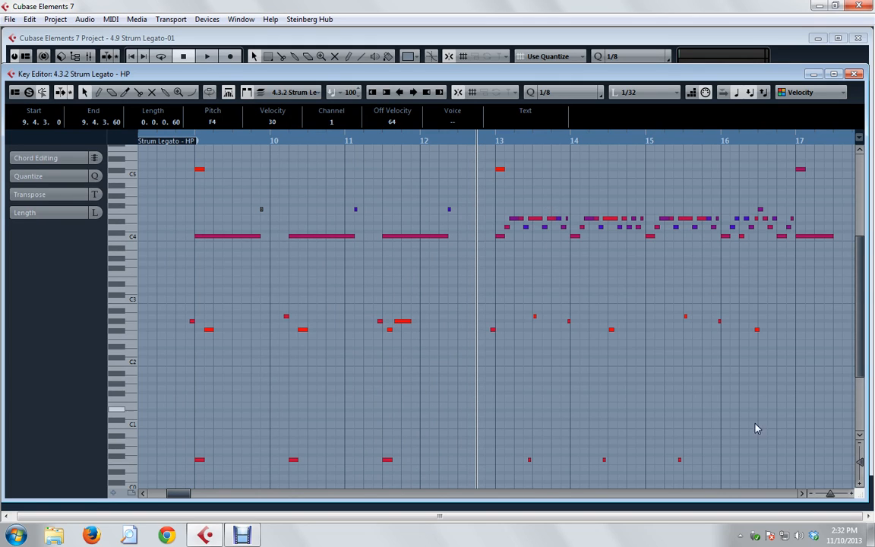
{"action": "left_click", "coordinate": [802, 493]}
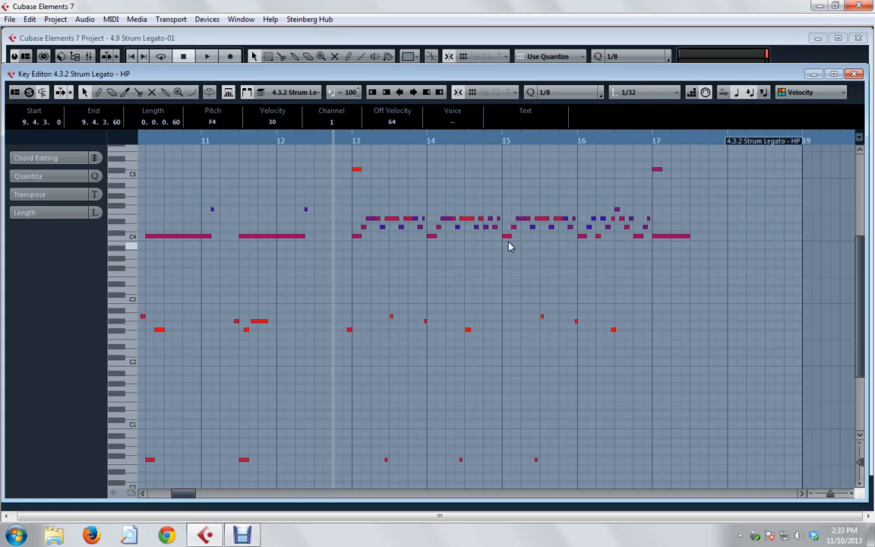
{"action": "left_click", "coordinate": [357, 170]}
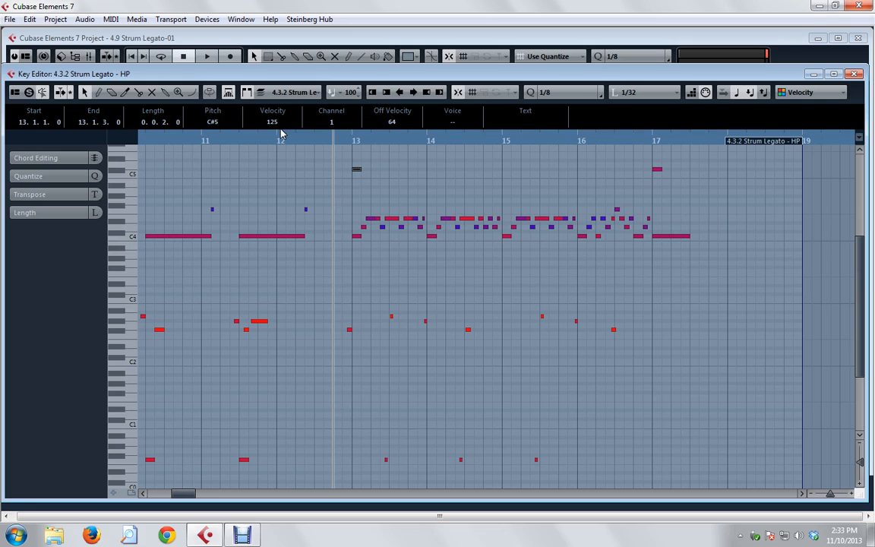
{"action": "left_click", "coordinate": [657, 170]}
{"action": "key", "text": "space"}
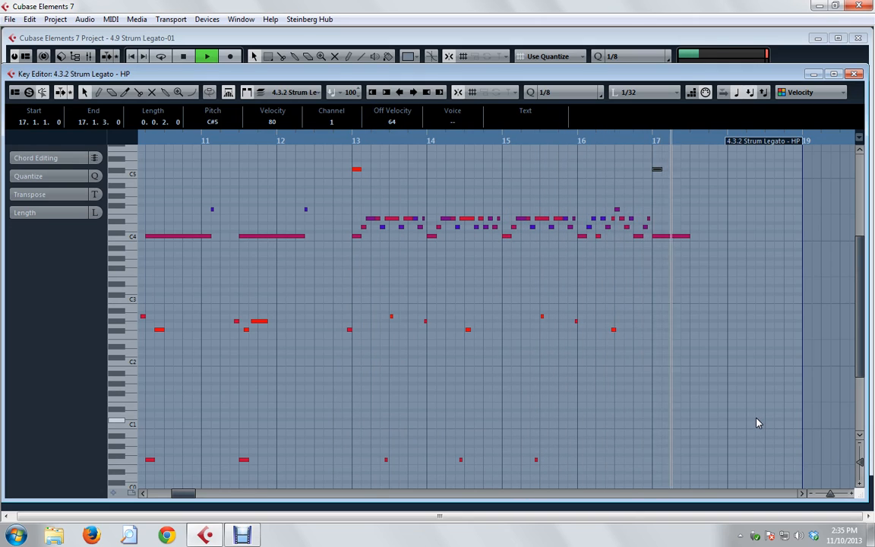
{"action": "key", "text": "space"}
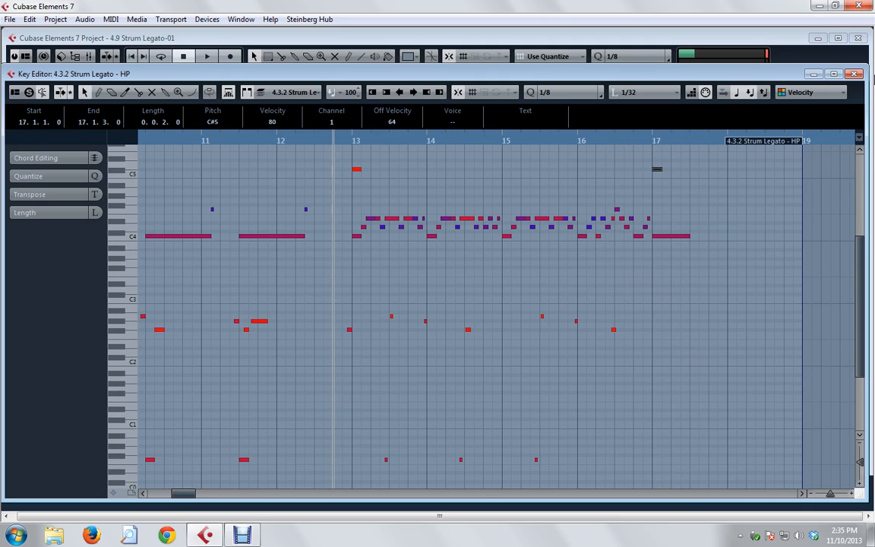
Minimize the Key Editor and view the AGM Strummer's chord 7 fingering and the chord type list, keeping the chord types as they are.
{"action": "left_click", "coordinate": [813, 74]}
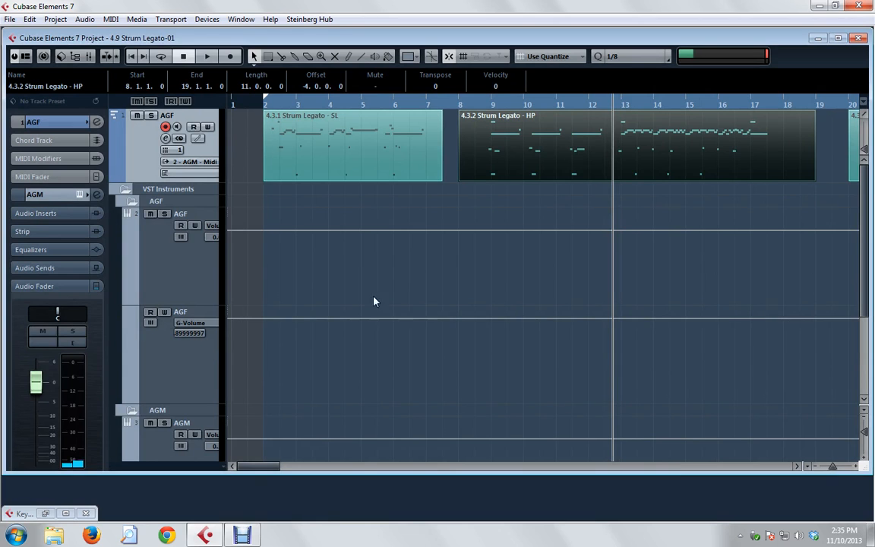
{"action": "left_click", "coordinate": [79, 195]}
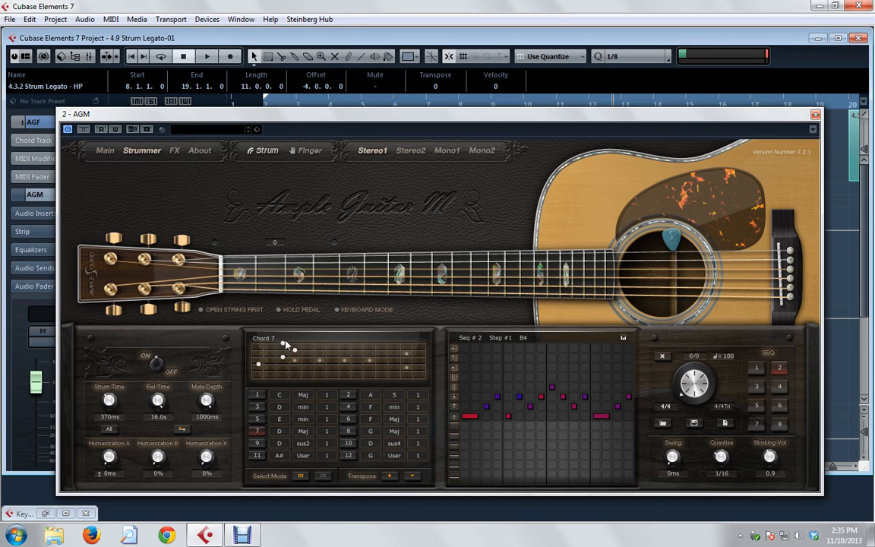
{"action": "left_click", "coordinate": [394, 447]}
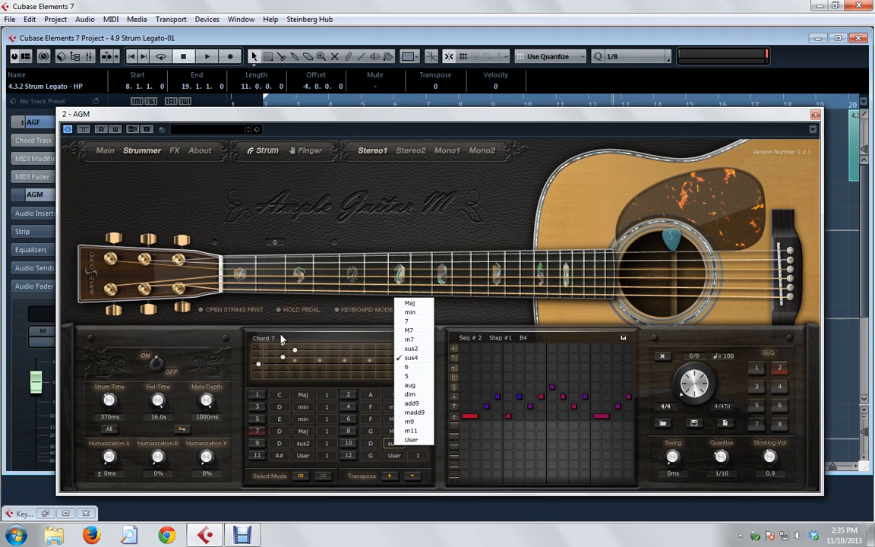
{"action": "left_click", "coordinate": [217, 335]}
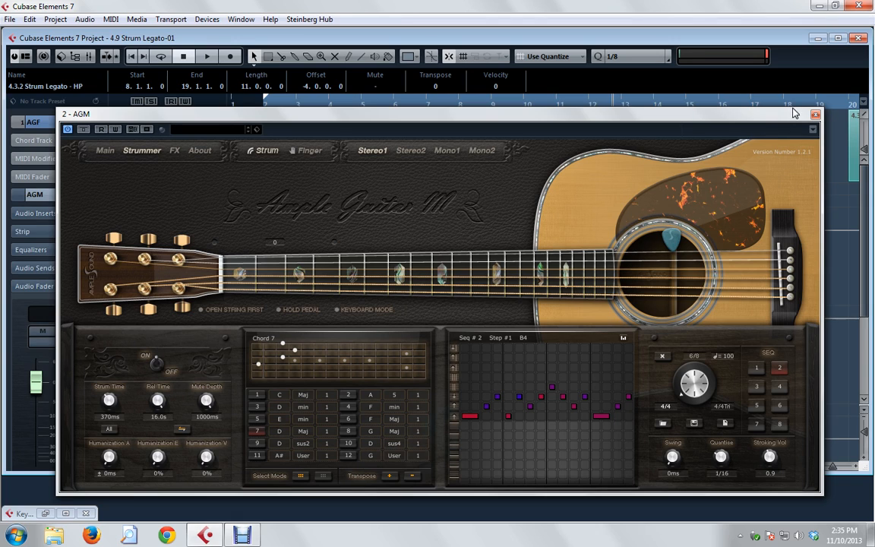
{"action": "left_click", "coordinate": [816, 115]}
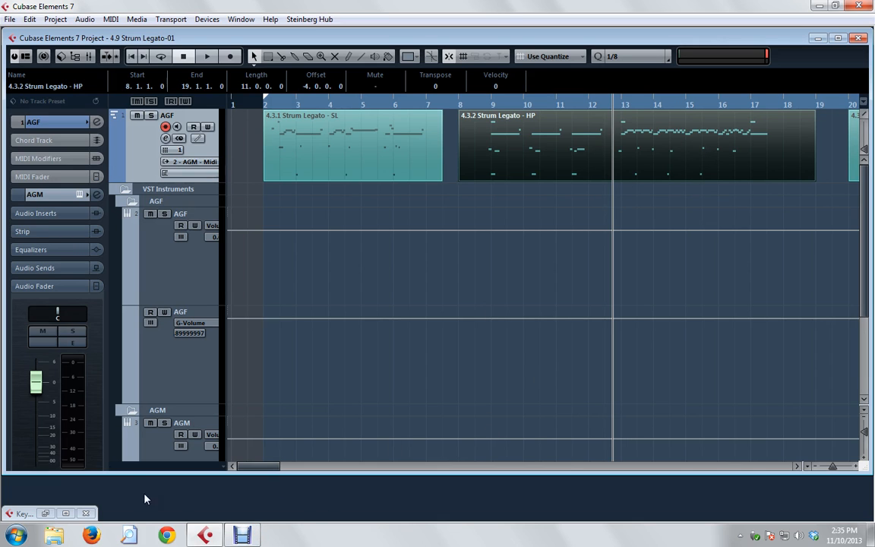
Reopen the AGM instrument, watch its fretboard while playing the HP part from before bar 13, and close it.
{"action": "left_click", "coordinate": [79, 194]}
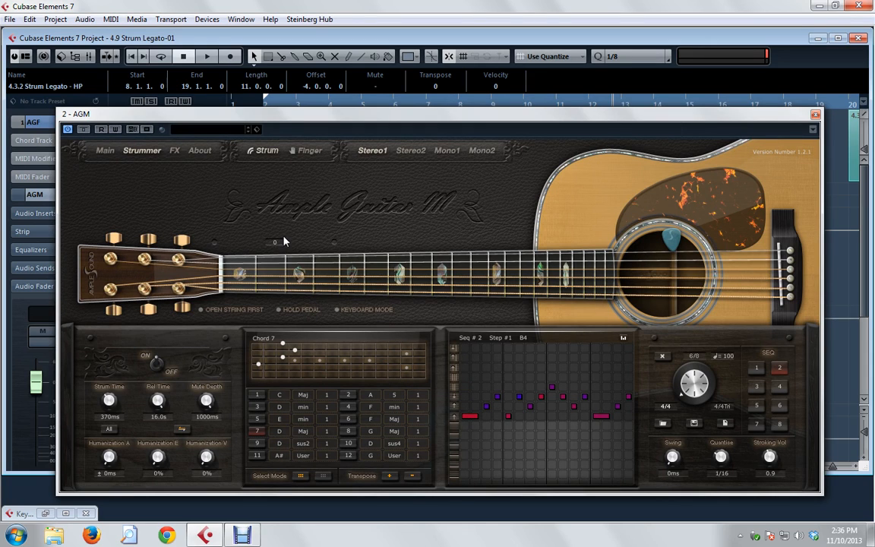
{"action": "key", "text": "space"}
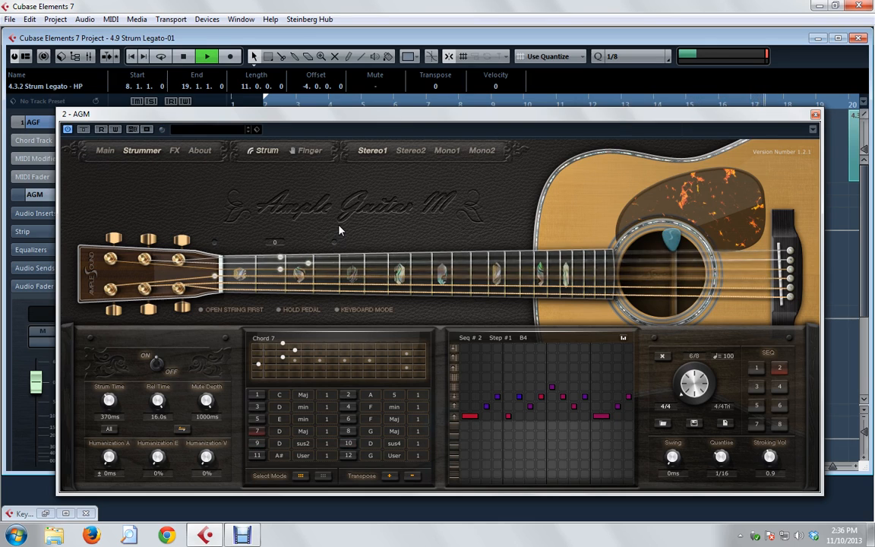
{"action": "key", "text": "space"}
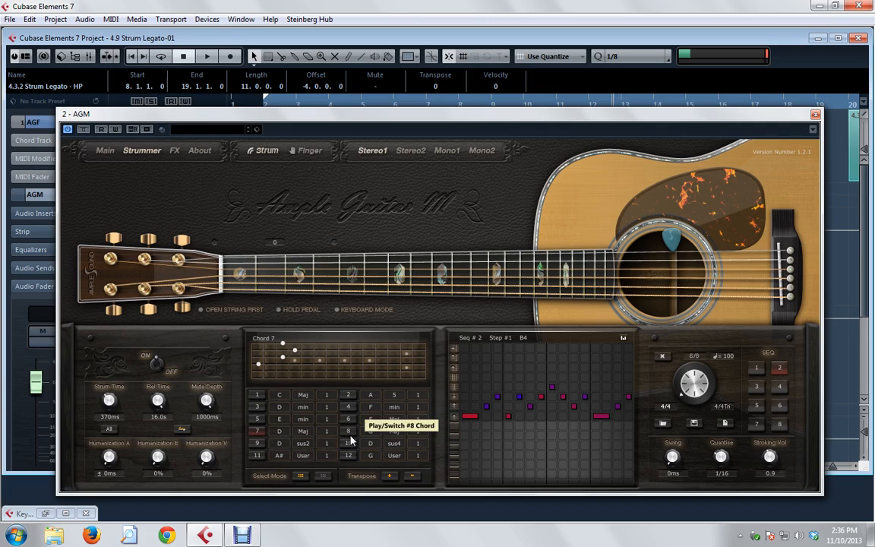
{"action": "left_click", "coordinate": [815, 115]}
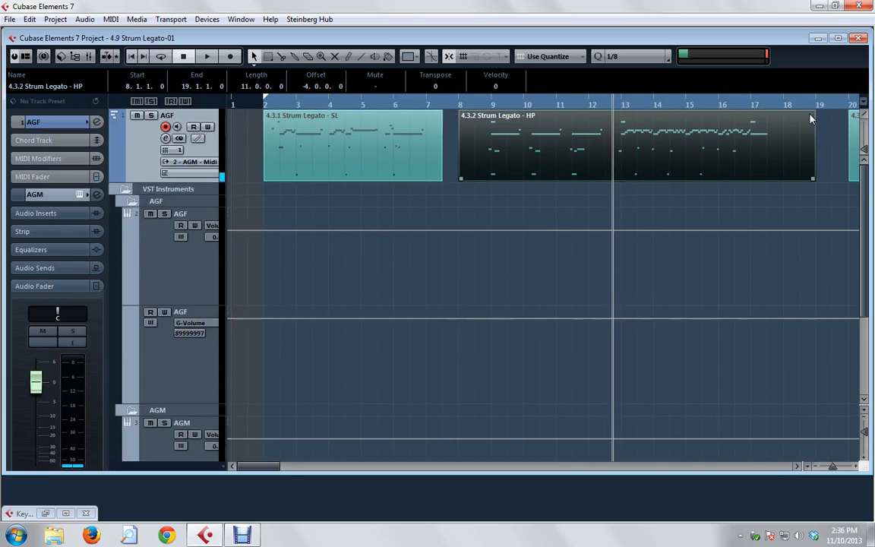
Check the first low note after bar 13 in the 4.3.2 Strum Legato - HP part and select the 4.3.3 Strum Legato - SIO part.
{"action": "double_click", "coordinate": [623, 159]}
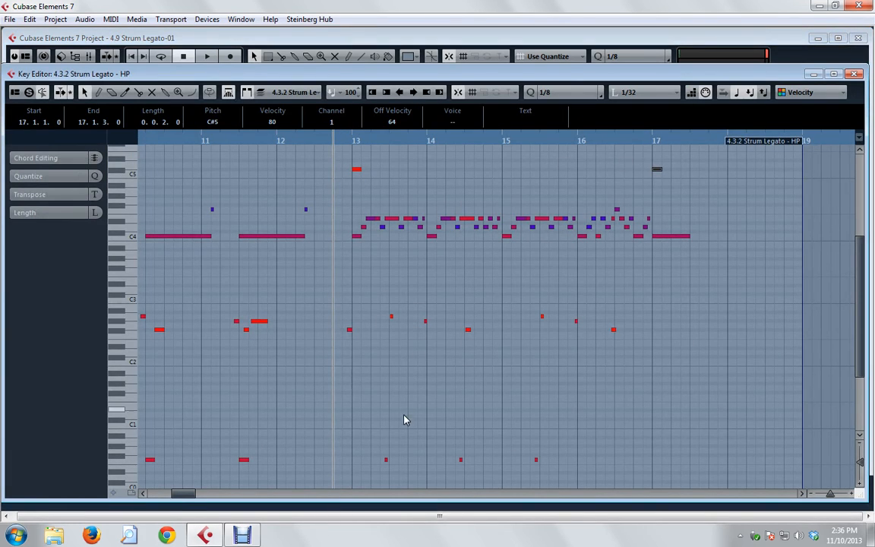
{"action": "left_click", "coordinate": [384, 459]}
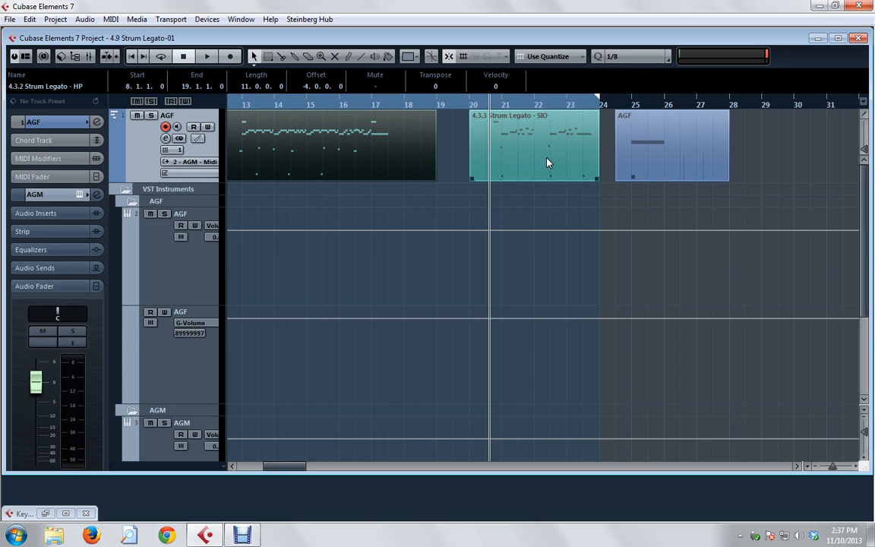
{"action": "left_click", "coordinate": [434, 114]}
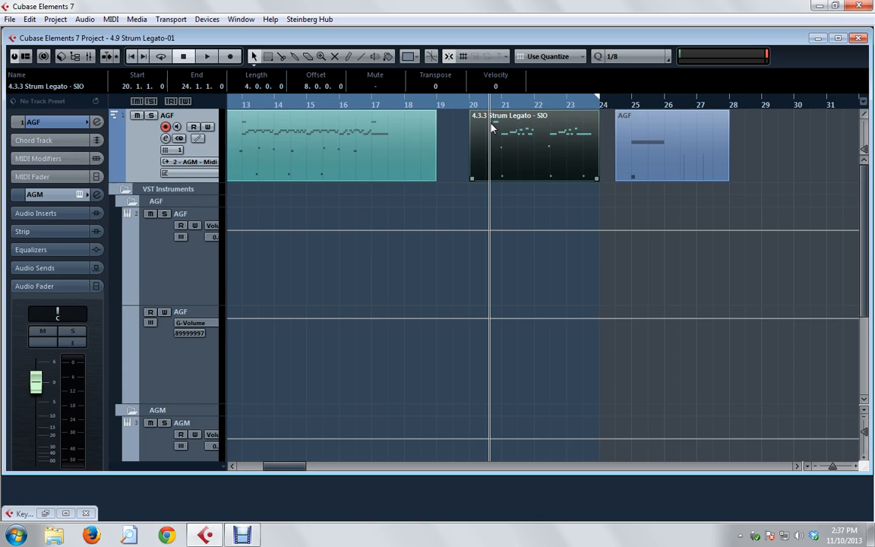
Open the 4.3.3 Strum Legato - SIO part in the Key Editor and play it from just before bar 21.
{"action": "double_click", "coordinate": [492, 127]}
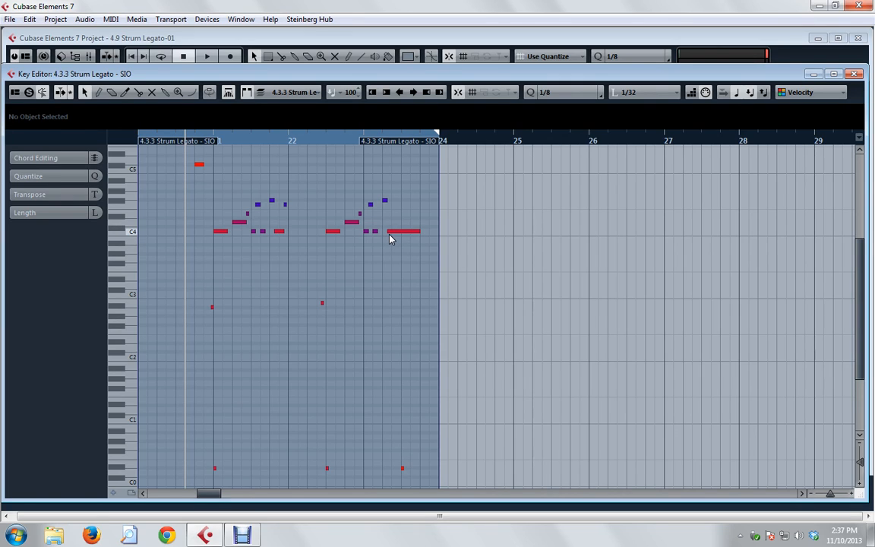
{"action": "key", "text": "space"}
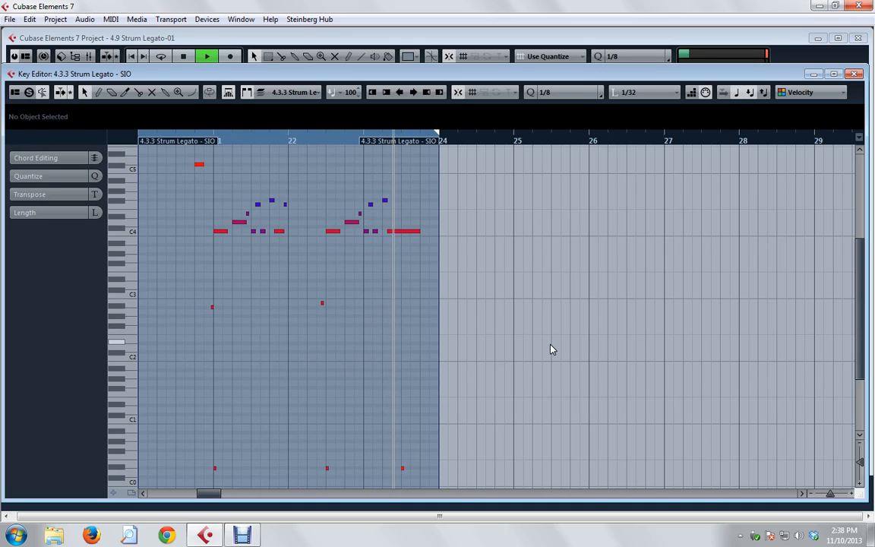
{"action": "key", "text": "space"}
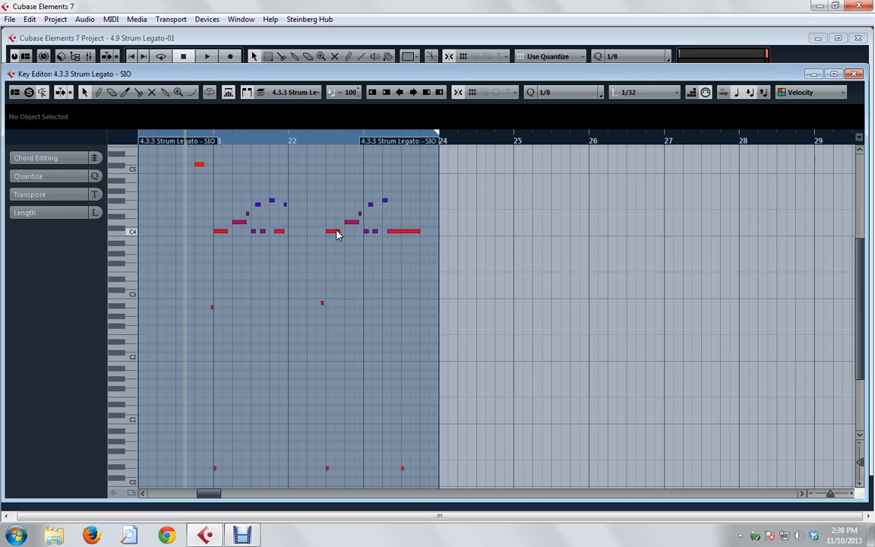
Inspect the short high strum notes around F4 in bar 21 and at the start of bar 23.
{"action": "left_click", "coordinate": [257, 204]}
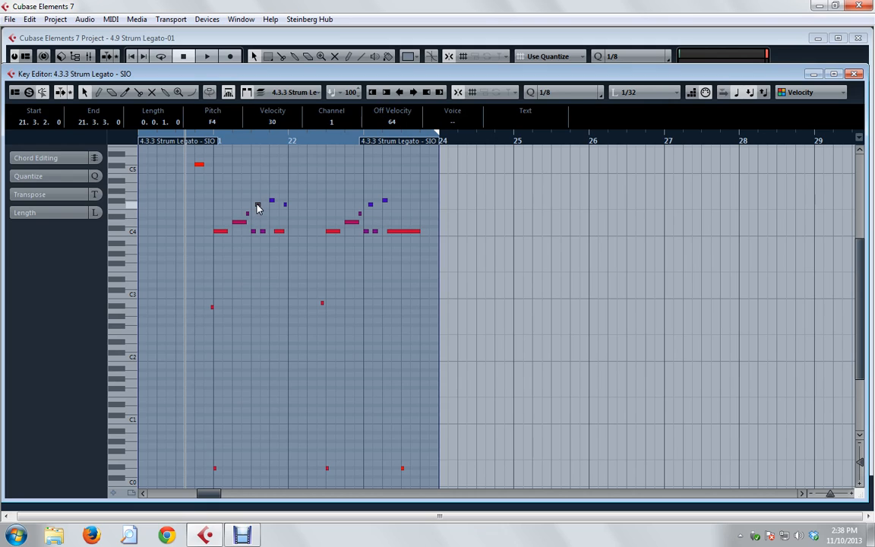
{"action": "left_click", "coordinate": [272, 201]}
{"action": "left_click", "coordinate": [285, 204]}
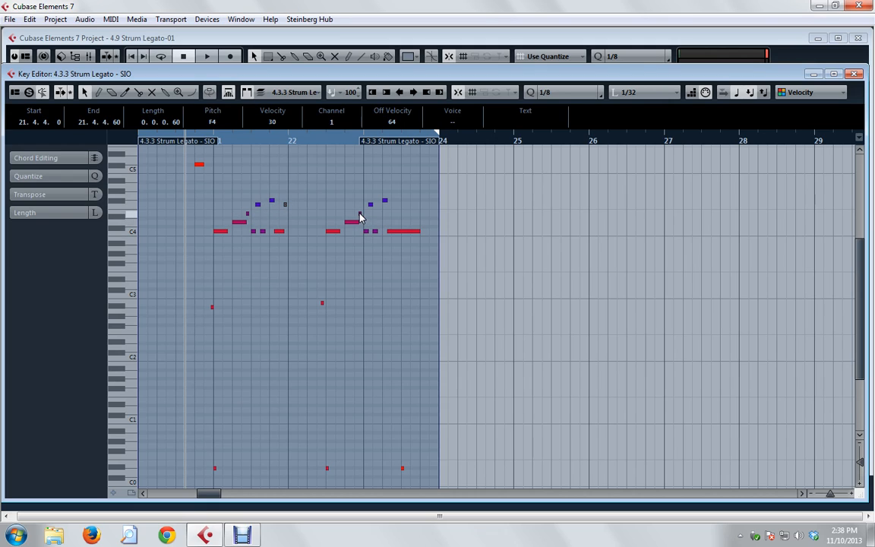
{"action": "left_click", "coordinate": [384, 201]}
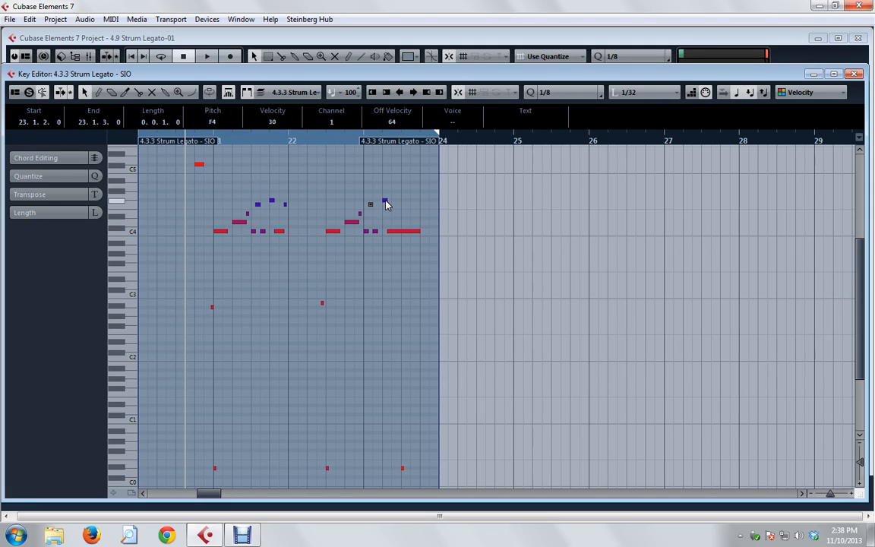
Inspect the C4 and D4 notes in bar 22 and early bar 23, and replay the SIO part from before bar 21.
{"action": "left_click", "coordinate": [367, 233]}
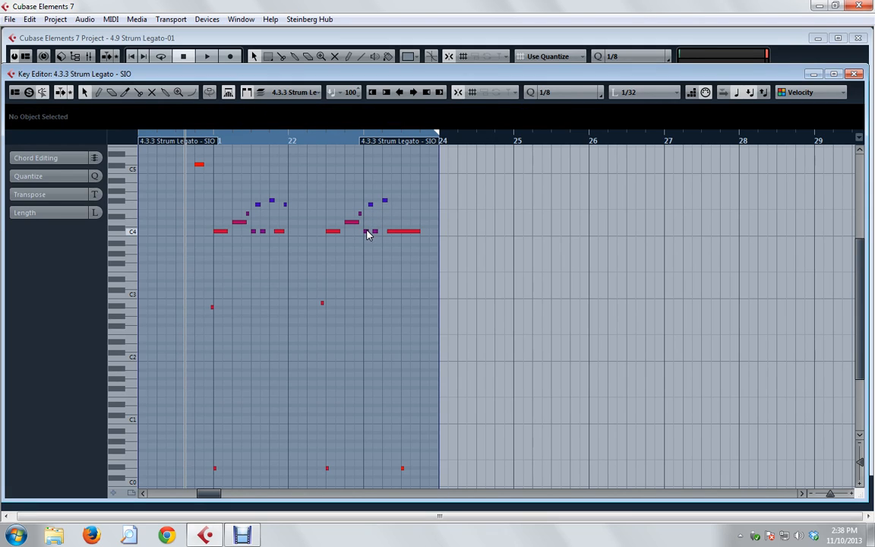
{"action": "left_click", "coordinate": [366, 231]}
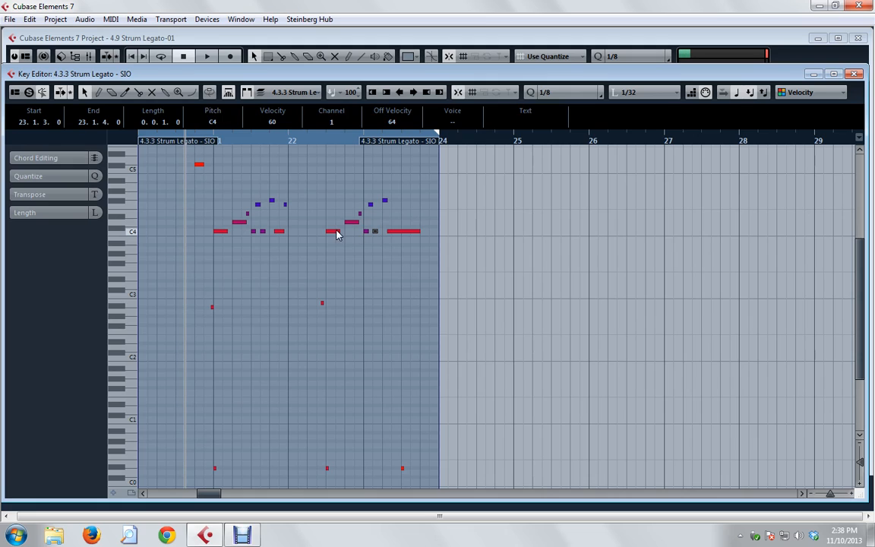
{"action": "left_click", "coordinate": [333, 232]}
{"action": "left_click", "coordinate": [352, 222]}
{"action": "key", "text": "space"}
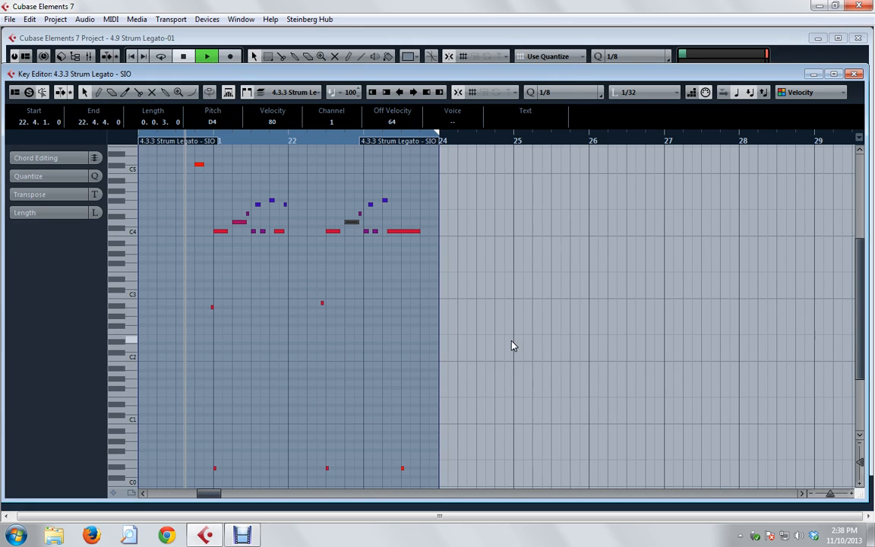